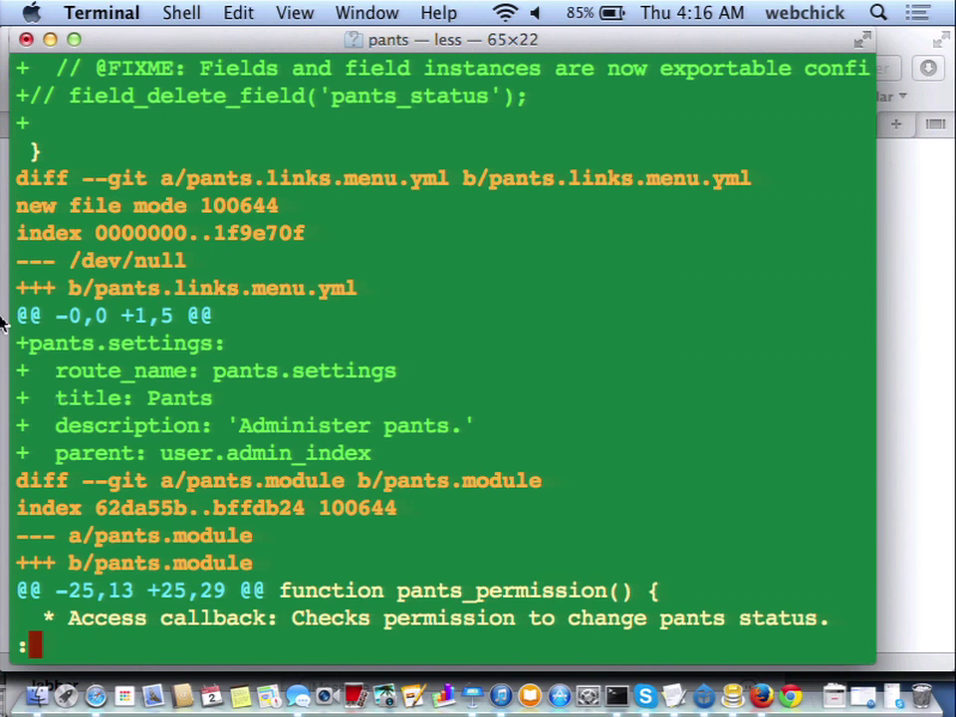
- Page through the diff's menu links, block view, routing, services and test file changes
drag(10, 288, 398, 452)
click(398, 453)
key(space)
key(space)
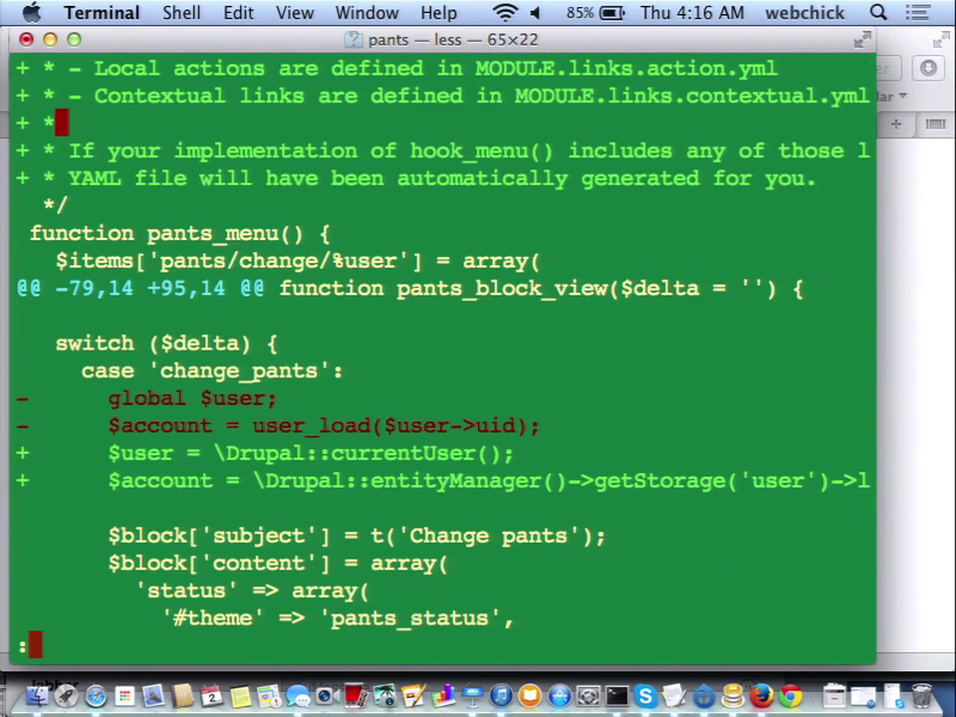
key(space)
key(space)
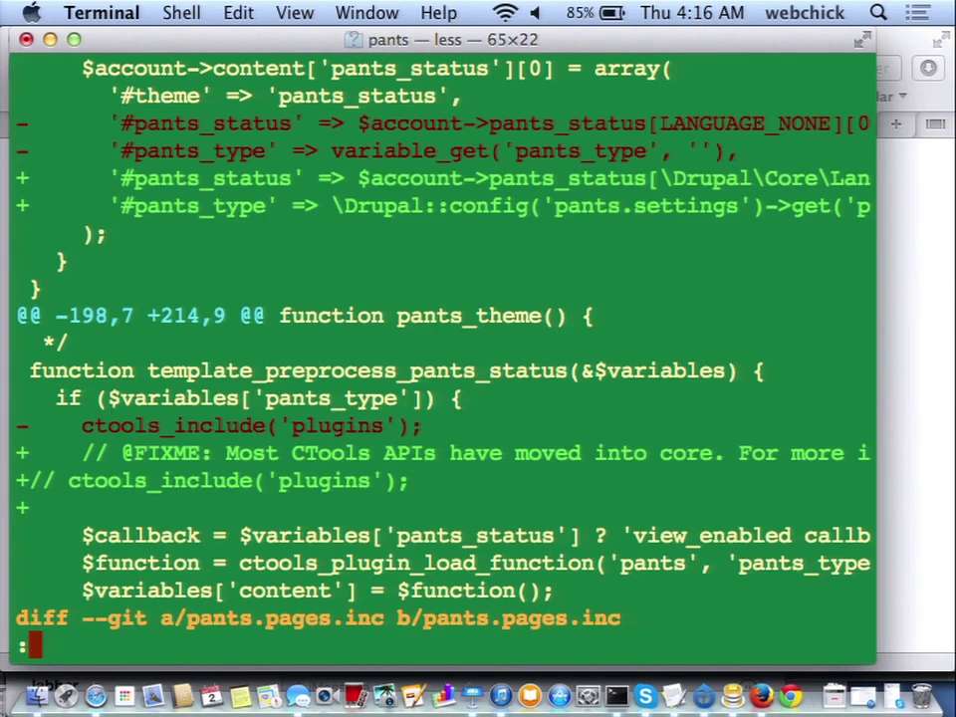
key(space)
key(space)
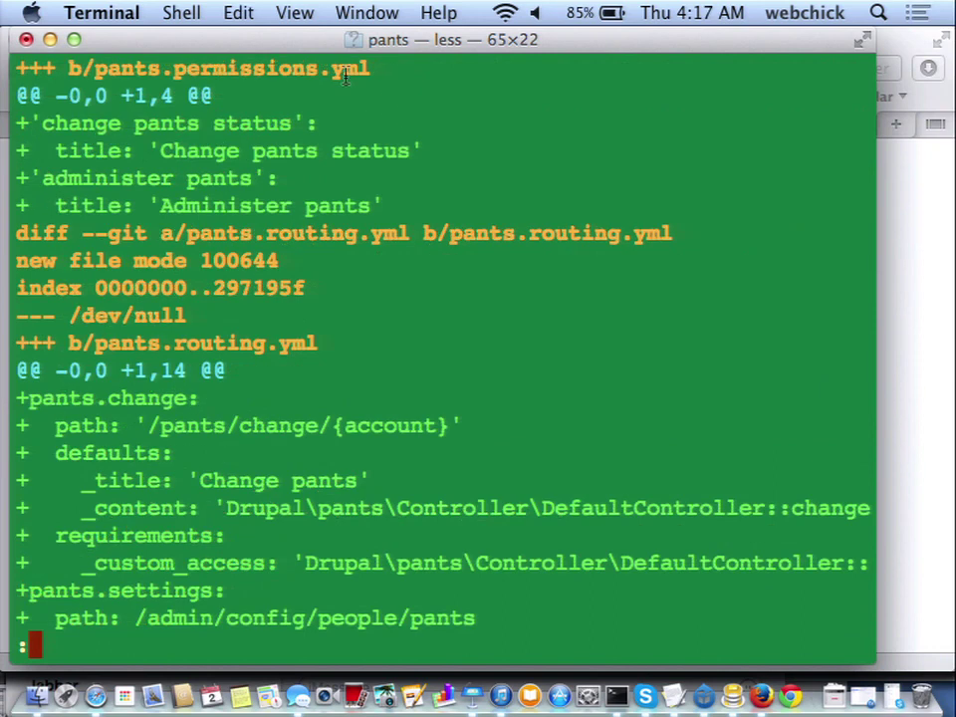
drag(18, 232, 467, 603)
key(space)
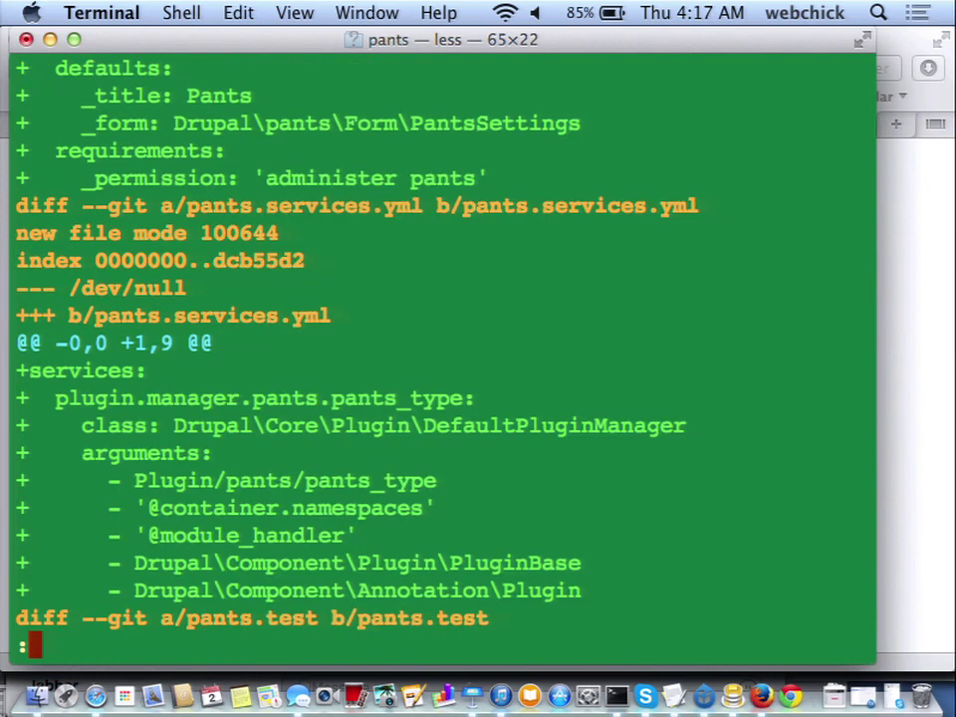
key(space)
key(space)
key(space)
key(space)
key(space)
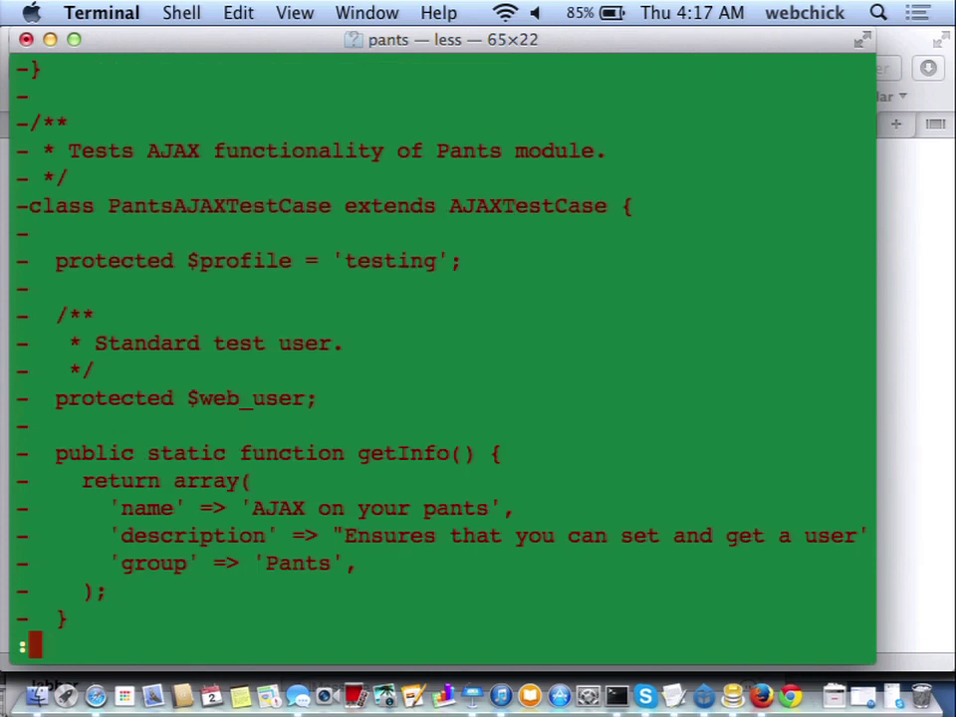
key(space)
key(space)
key(space)
key(space)
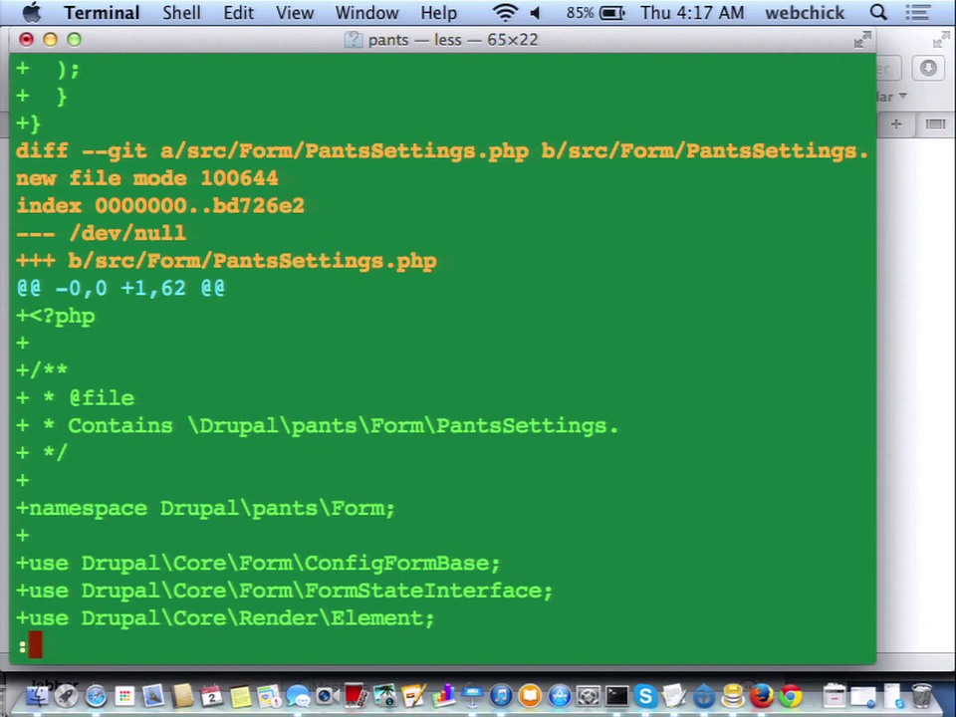
- Review the DefaultController, buildForm and ChangePants.php diffs down to the test case file
scroll(438, 349, up, 1)
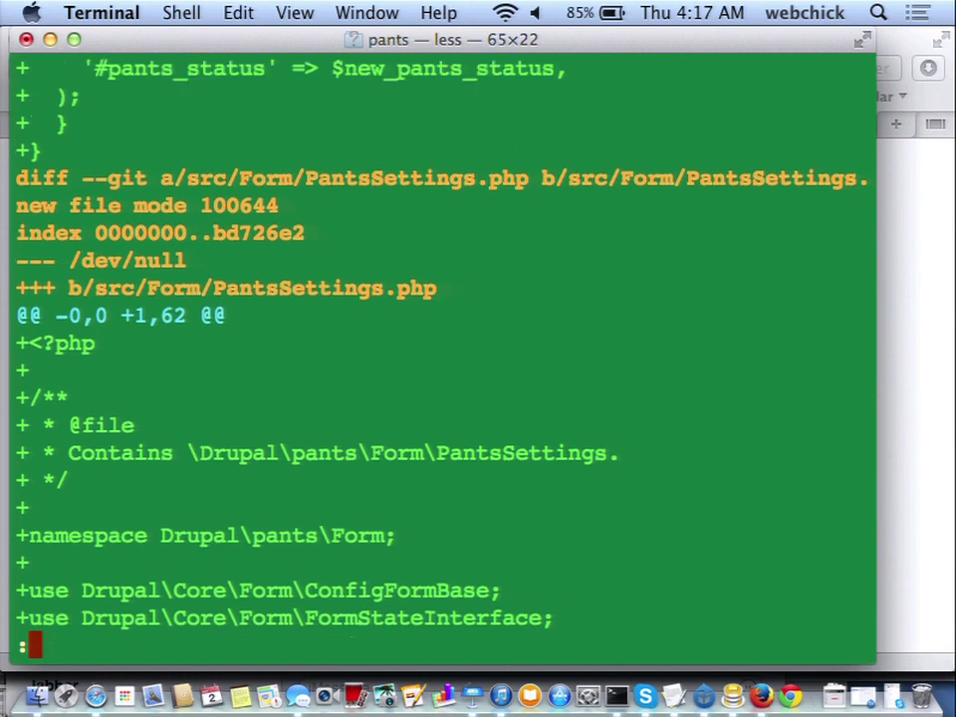
scroll(438, 348, up, 6)
scroll(458, 349, up, 5)
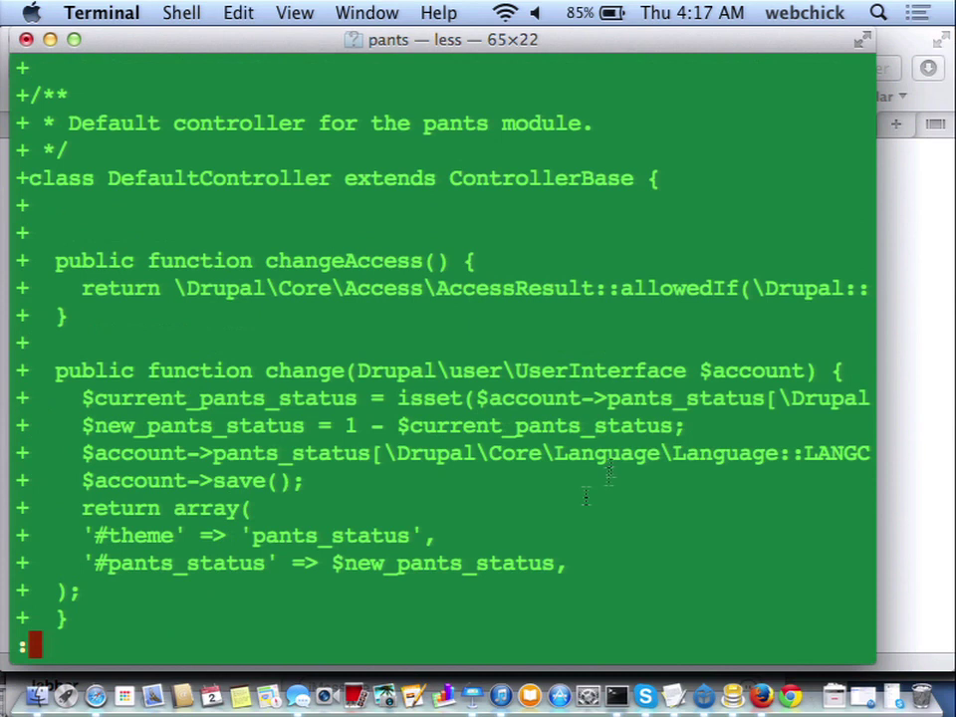
drag(488, 237, 341, 652)
key(Down)
scroll(438, 348, down, 19)
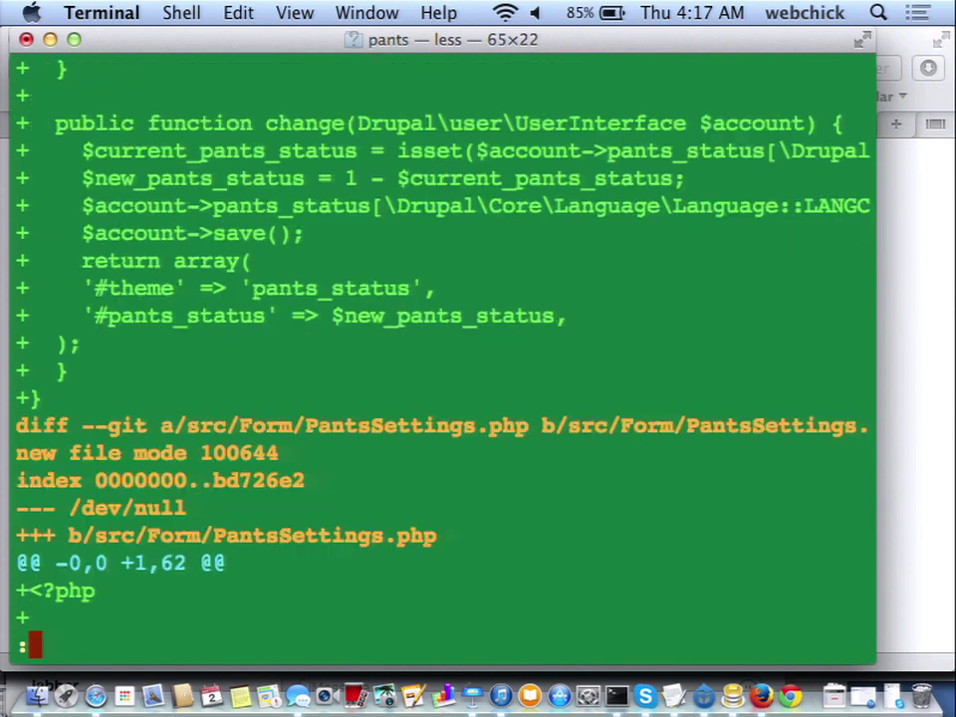
scroll(546, 373, down, 11)
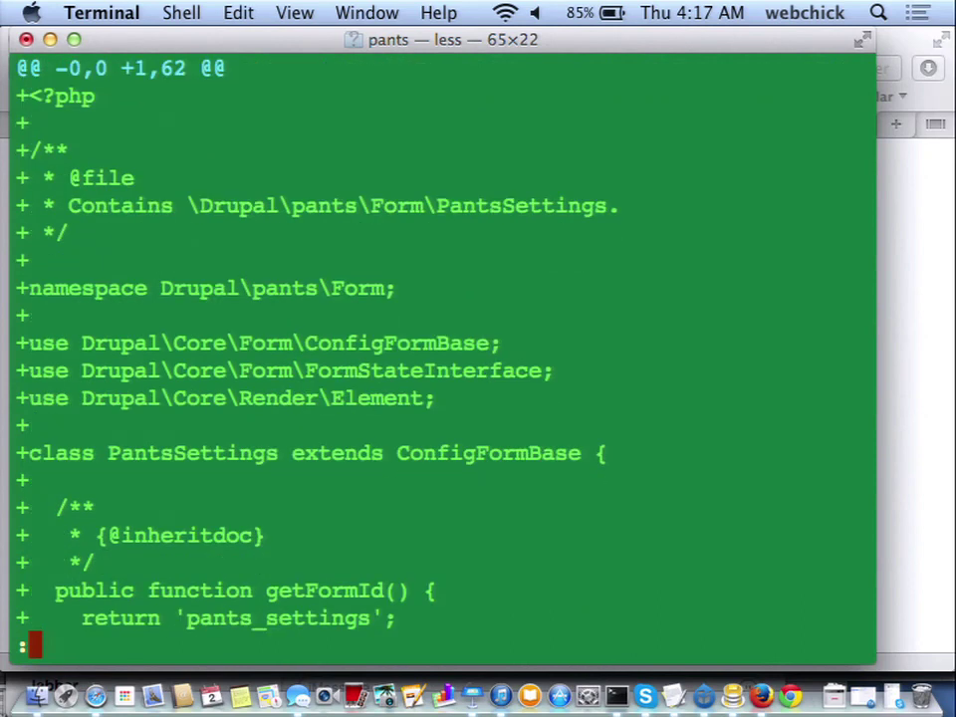
drag(547, 374, 337, 333)
click(331, 327)
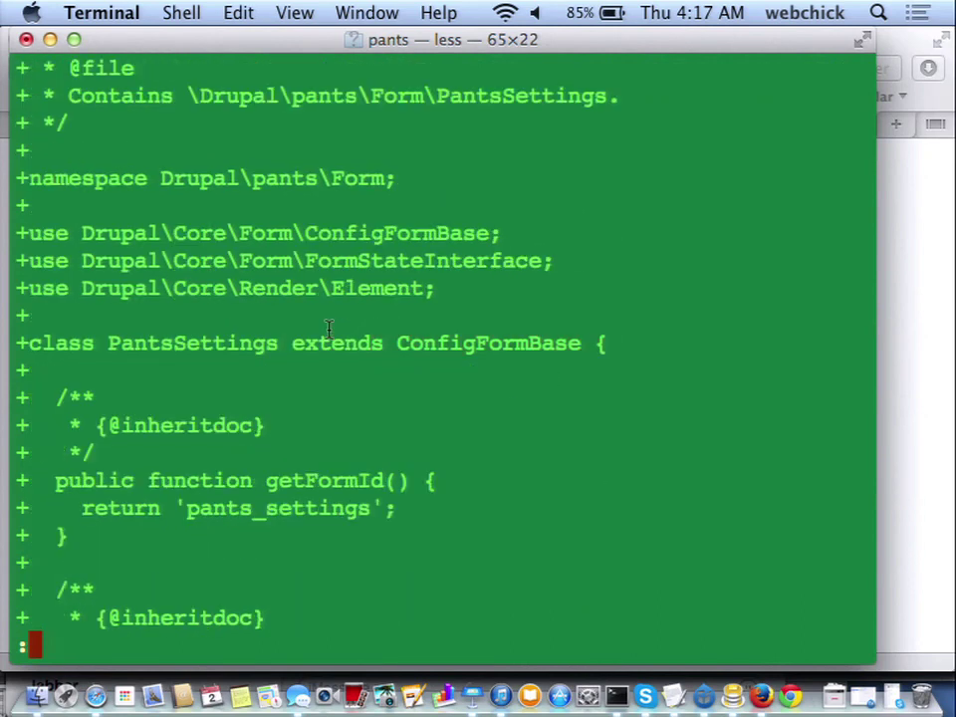
scroll(330, 327, down, 4)
scroll(439, 349, down, 14)
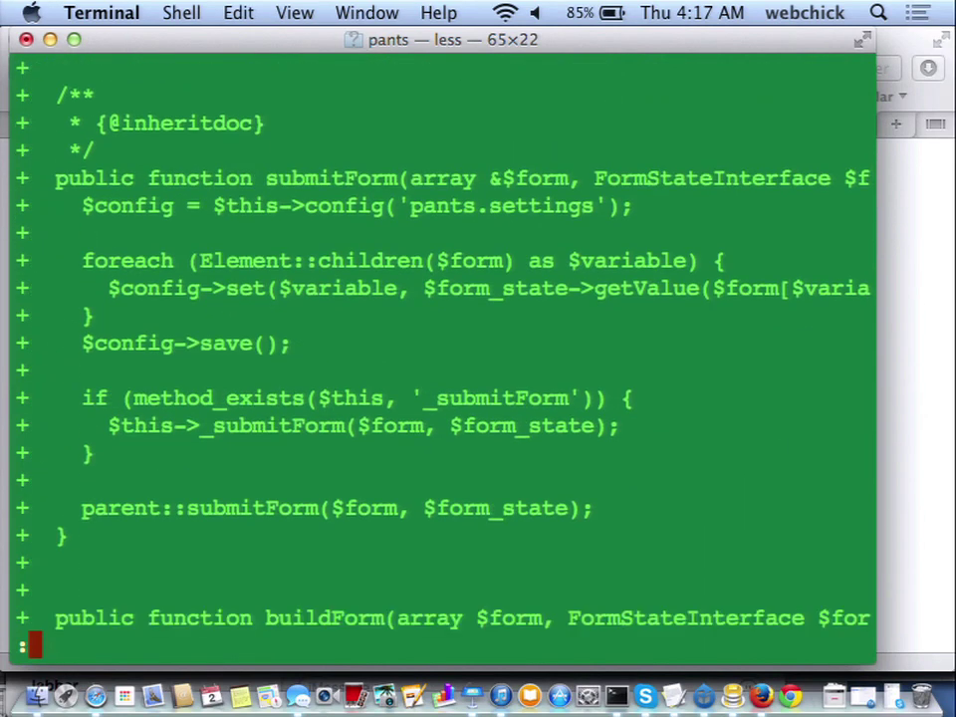
scroll(438, 348, down, 2)
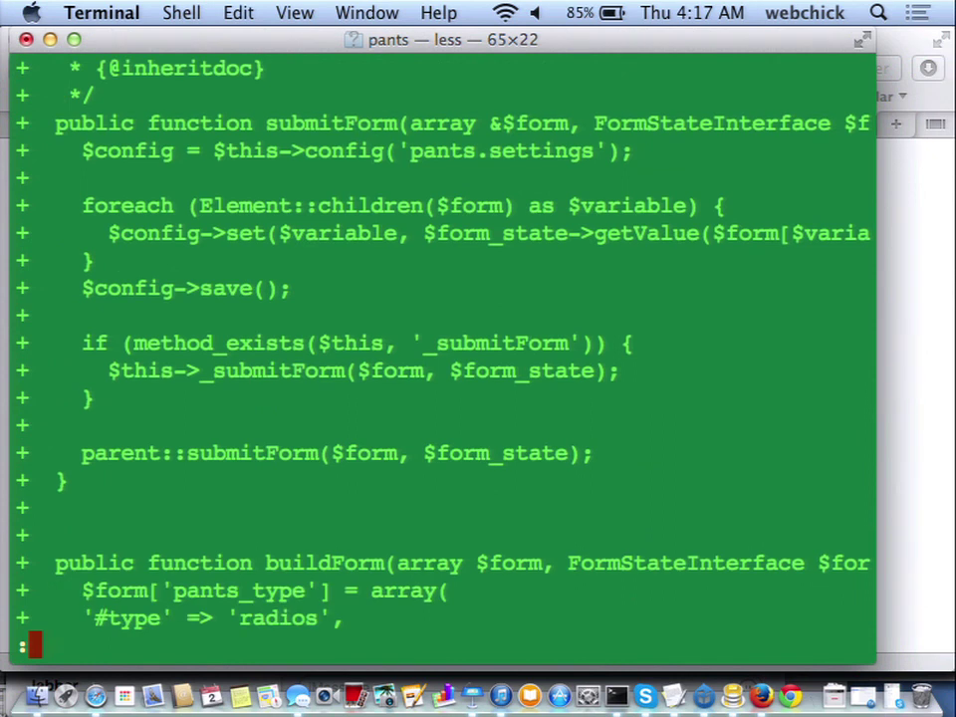
key(space)
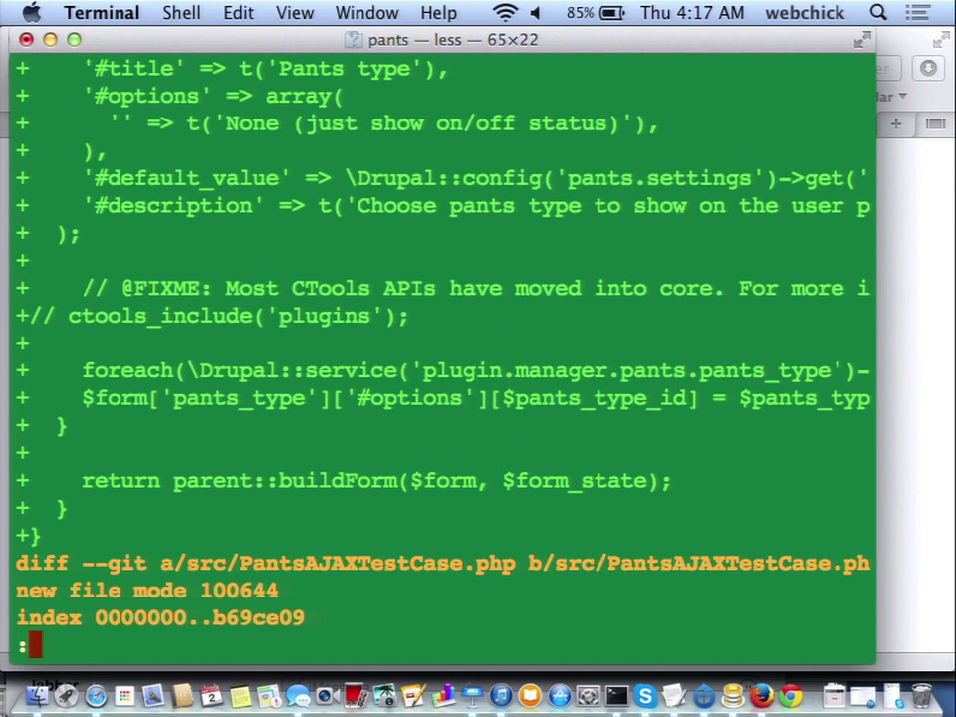
scroll(438, 349, down, 20)
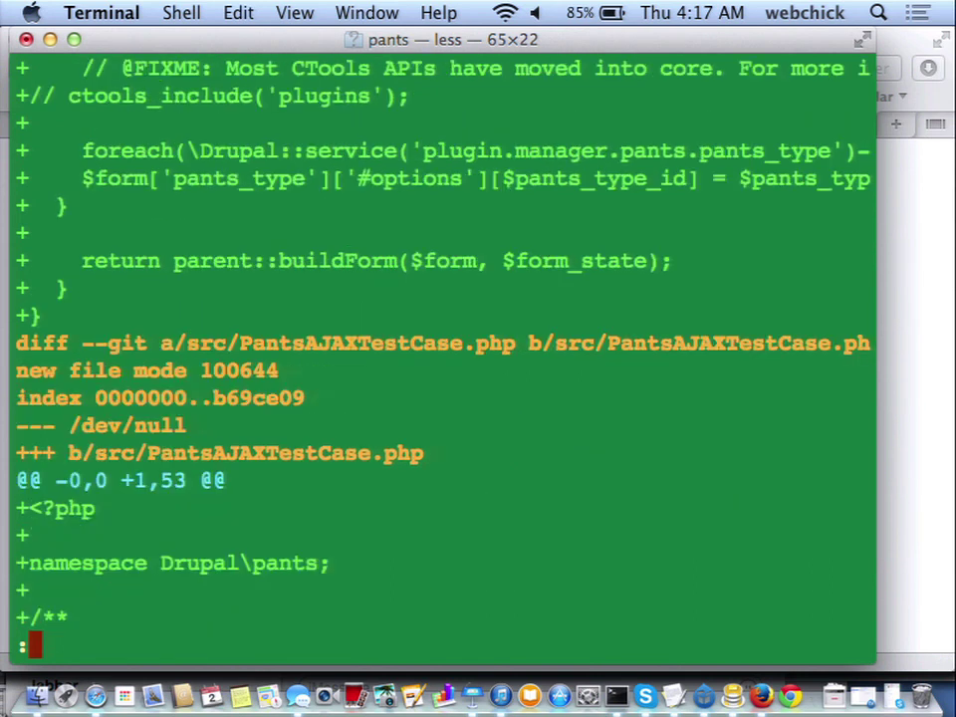
scroll(438, 349, down, 13)
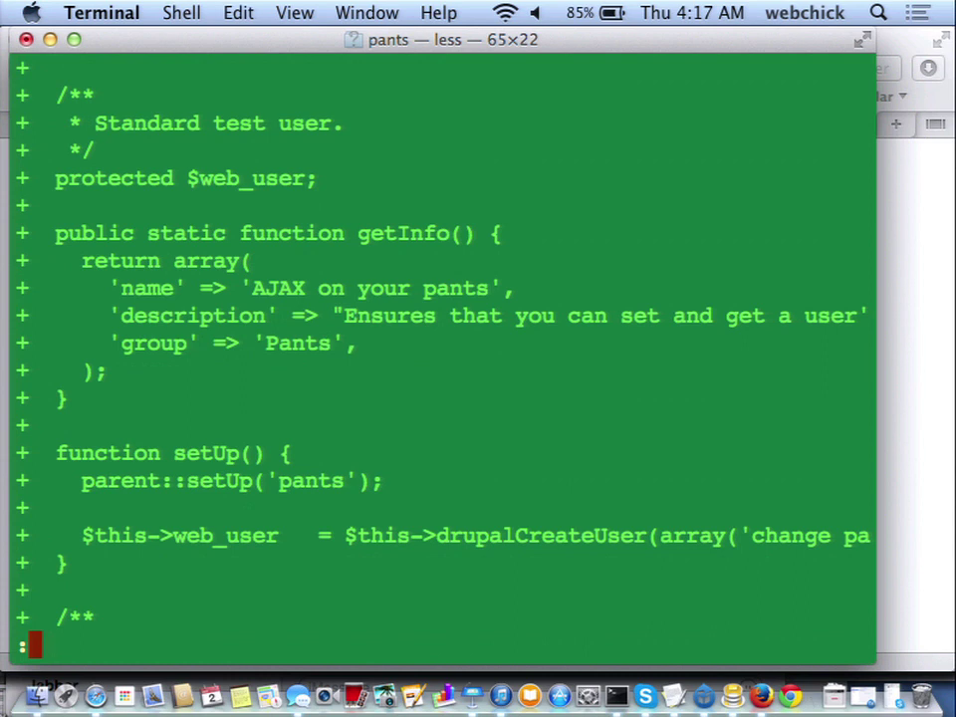
key(space)
key(space)
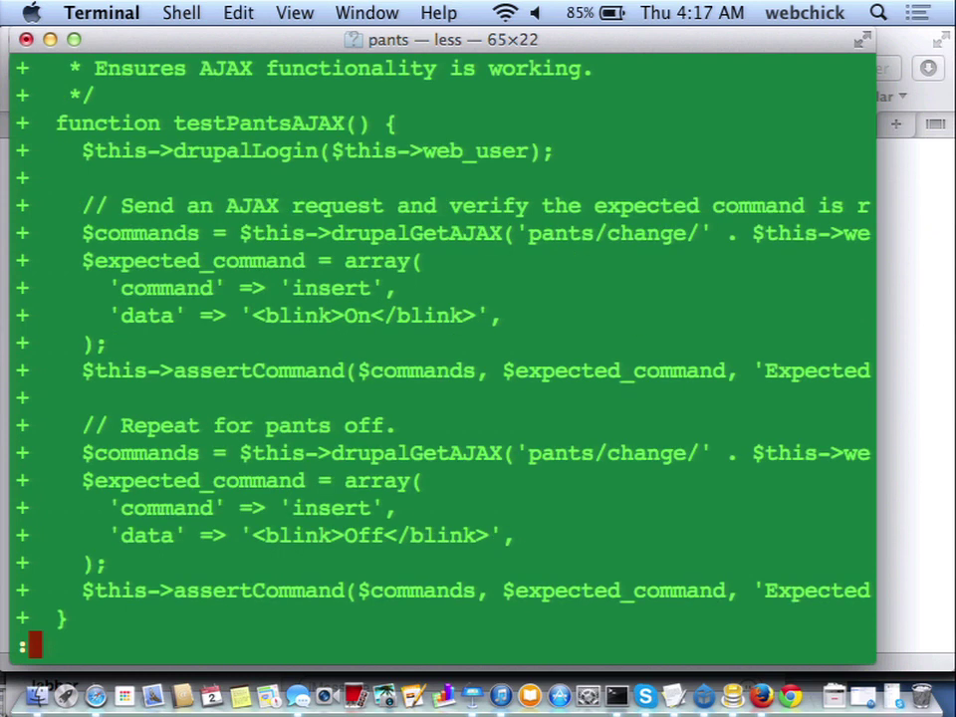
key(space)
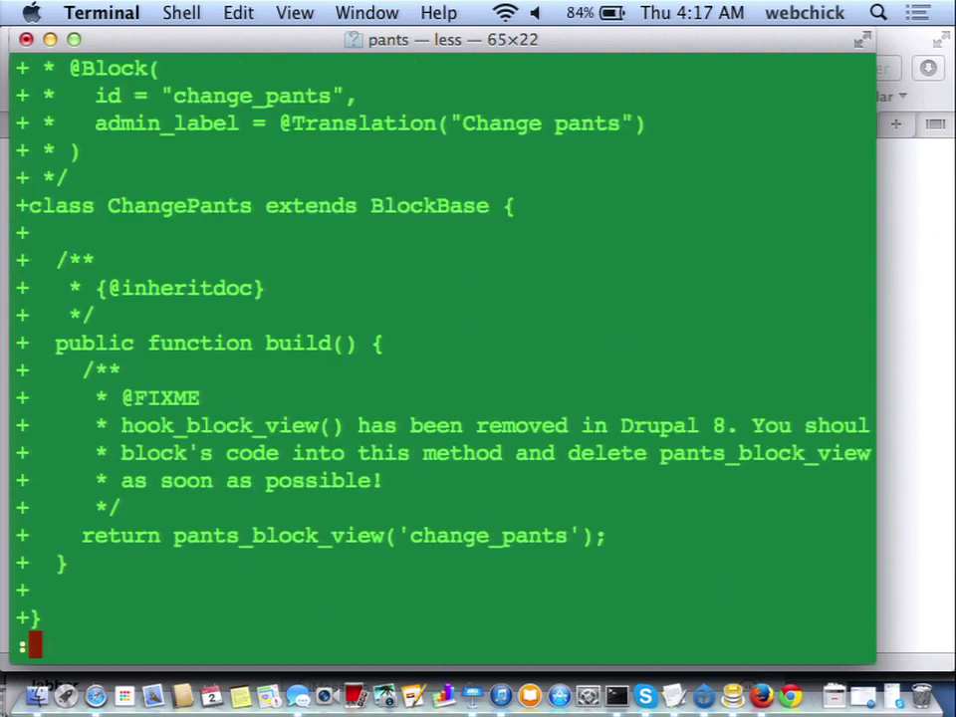
key(Down)
key(Down)
key(Down)
key(Down)
key(Down)
key(Down)
key(Down)
key(Down)
key(Down)
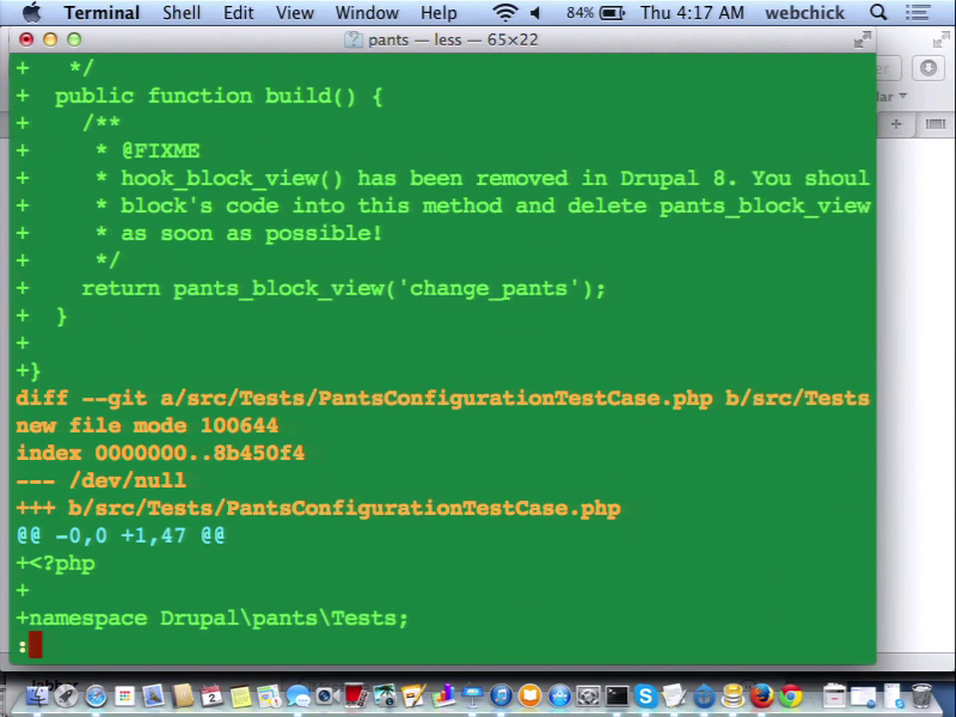
- Quit the diff viewer and rerun git diff --cached to confirm nothing is staged
key(q)
key(Return)
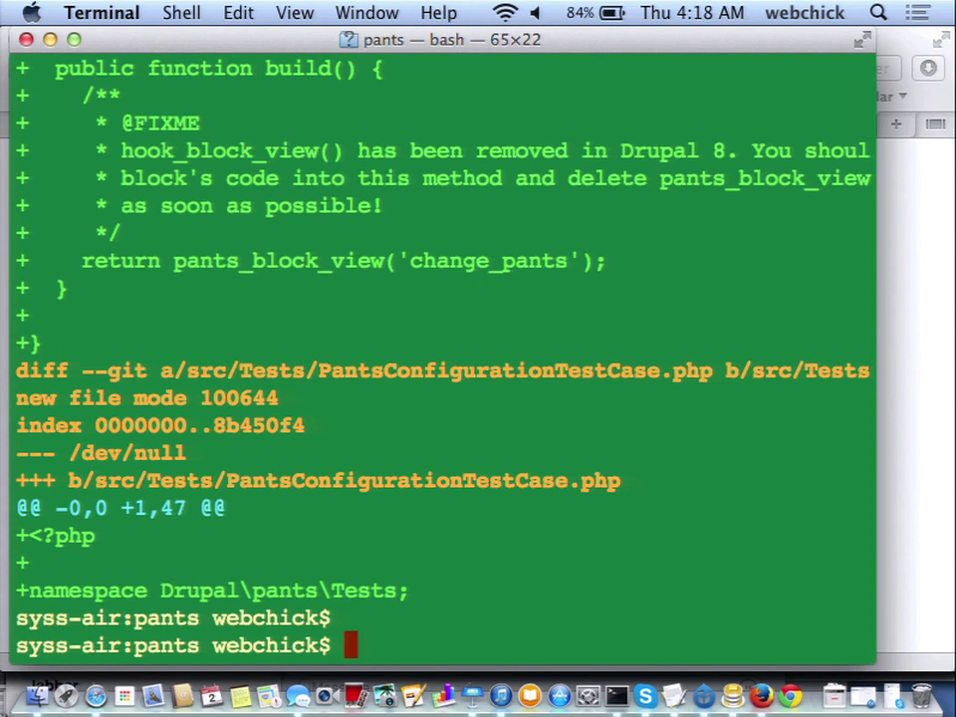
key(Up)
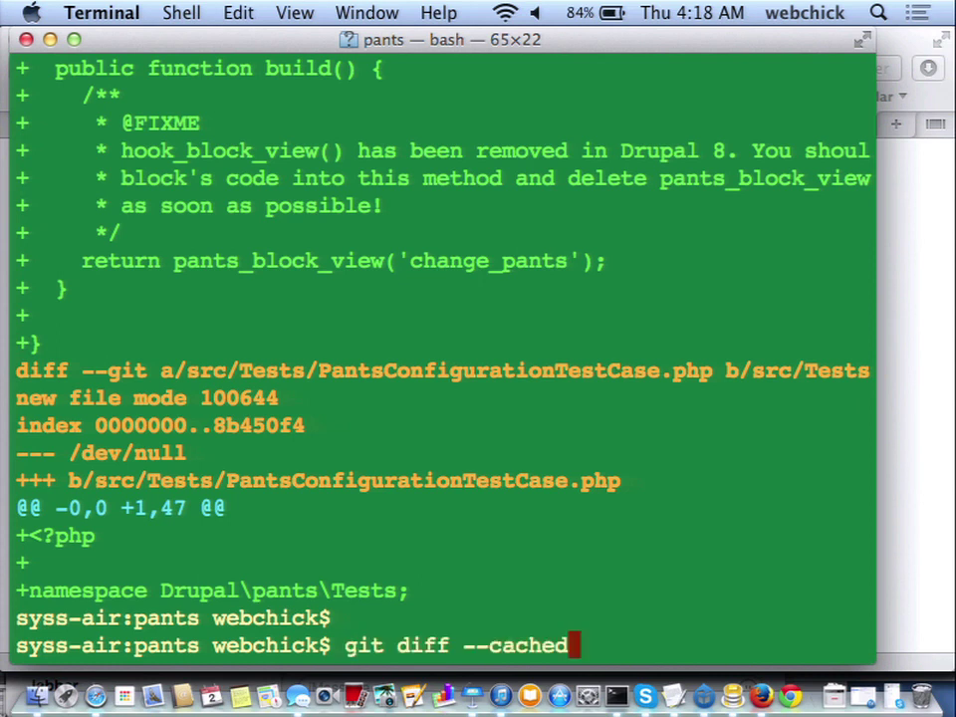
key(Return)
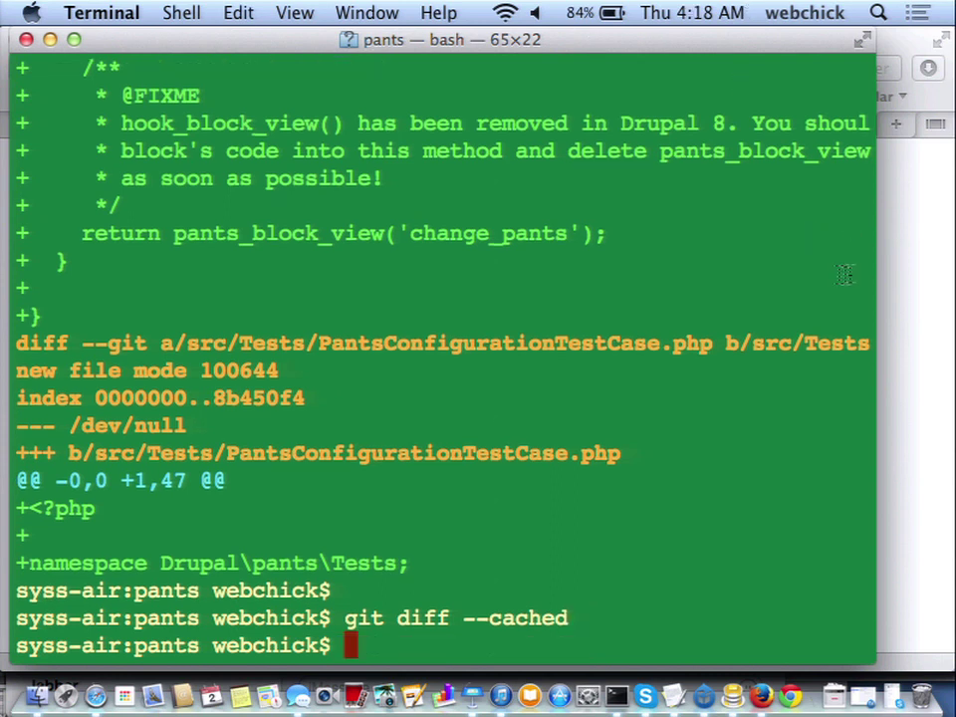
- Load the local Drupal 8 site beta1.local:8083 in a new Safari tab
key(super+Tab)
click(78, 133)
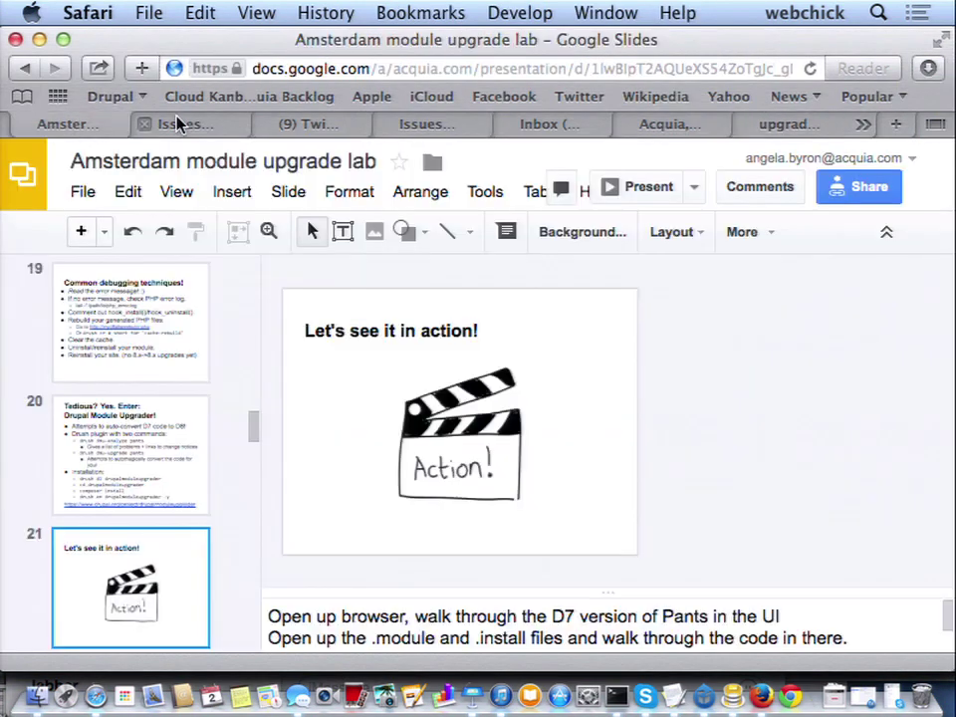
click(185, 124)
key(super+t)
text(beta1.local:8083)
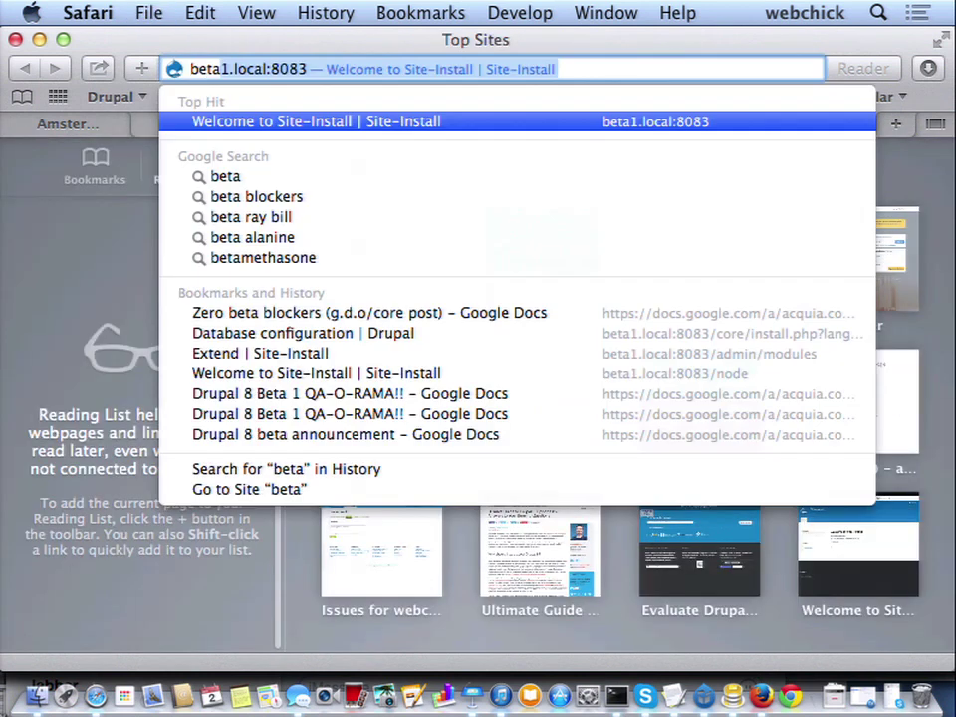
key(Return)
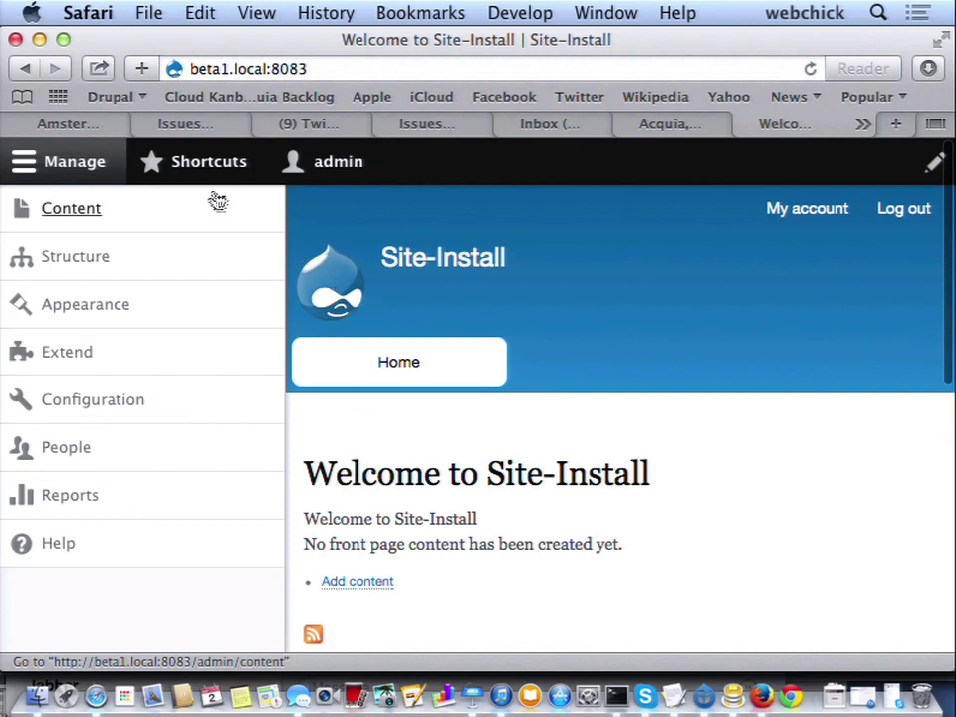
- On the Extend page, filter modules by 'pant', tick Pants and save the configuration
click(86, 361)
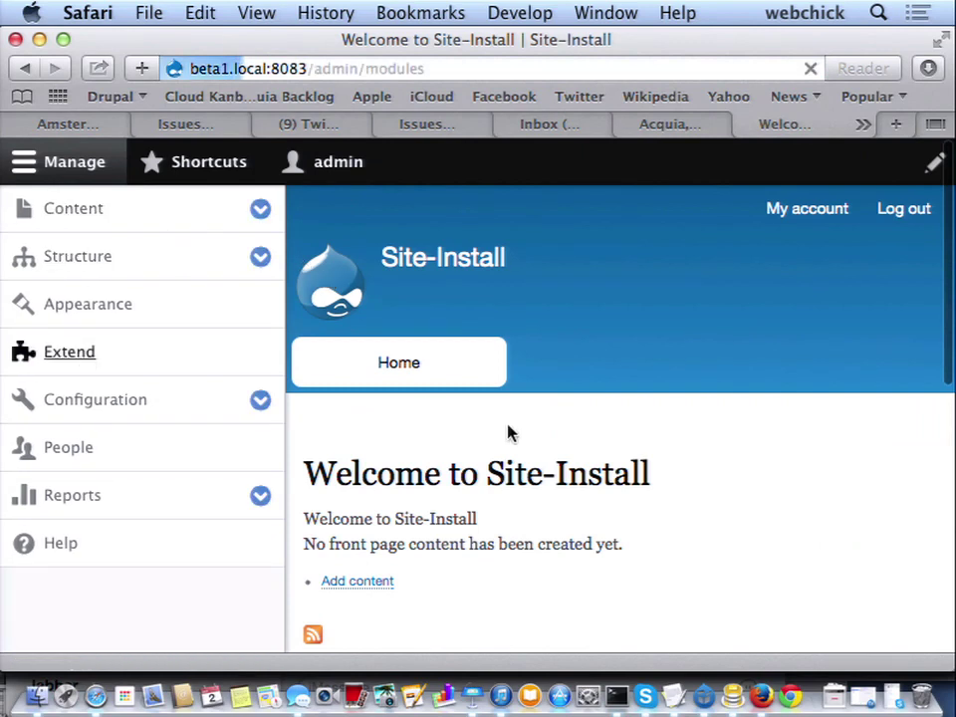
scroll(508, 433, down, 20)
scroll(508, 434, up, 4)
click(366, 443)
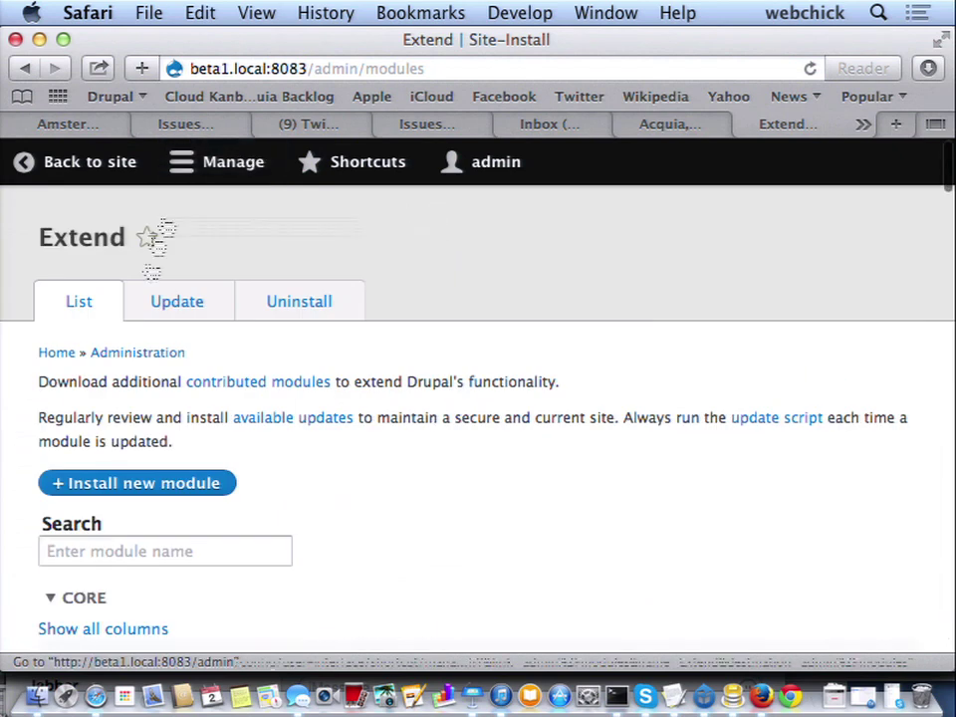
scroll(77, 558, down, 3)
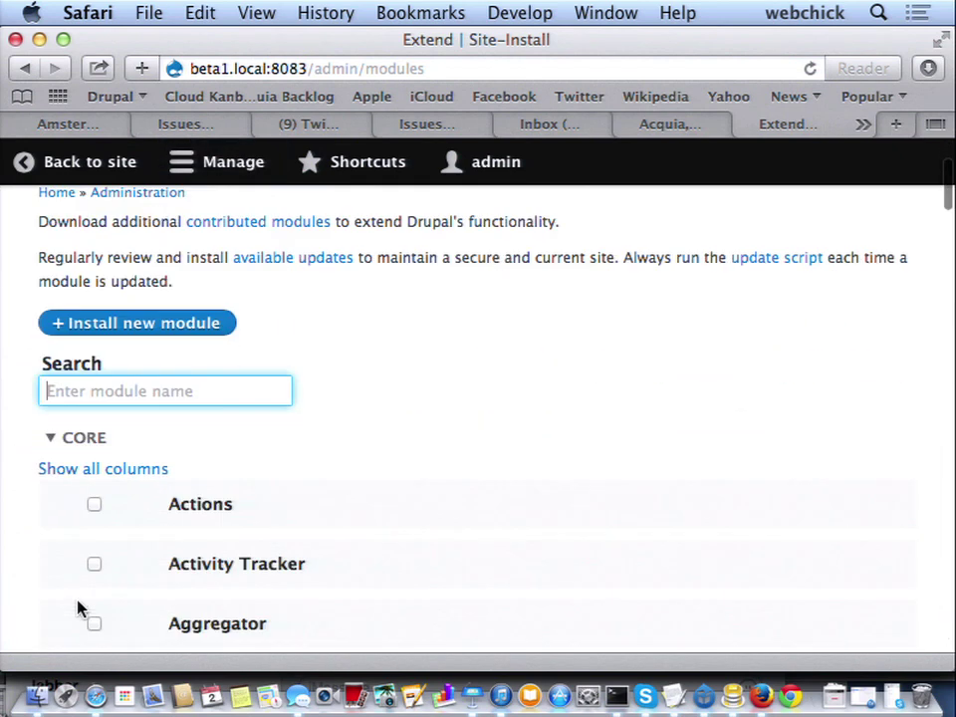
text(pant)
click(94, 504)
click(114, 594)
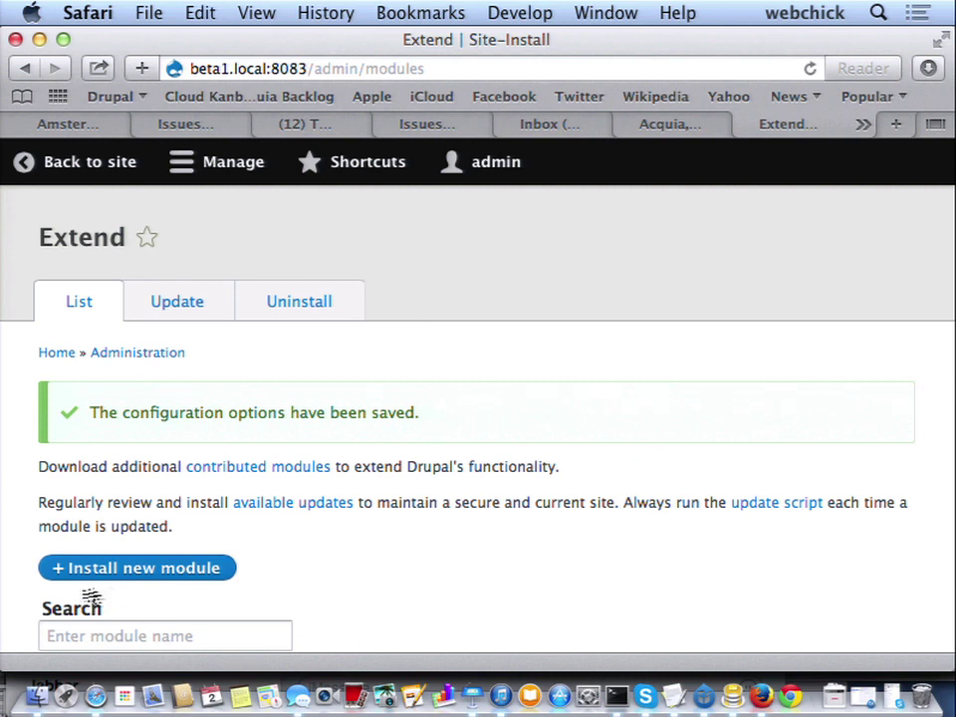
scroll(189, 398, down, 15)
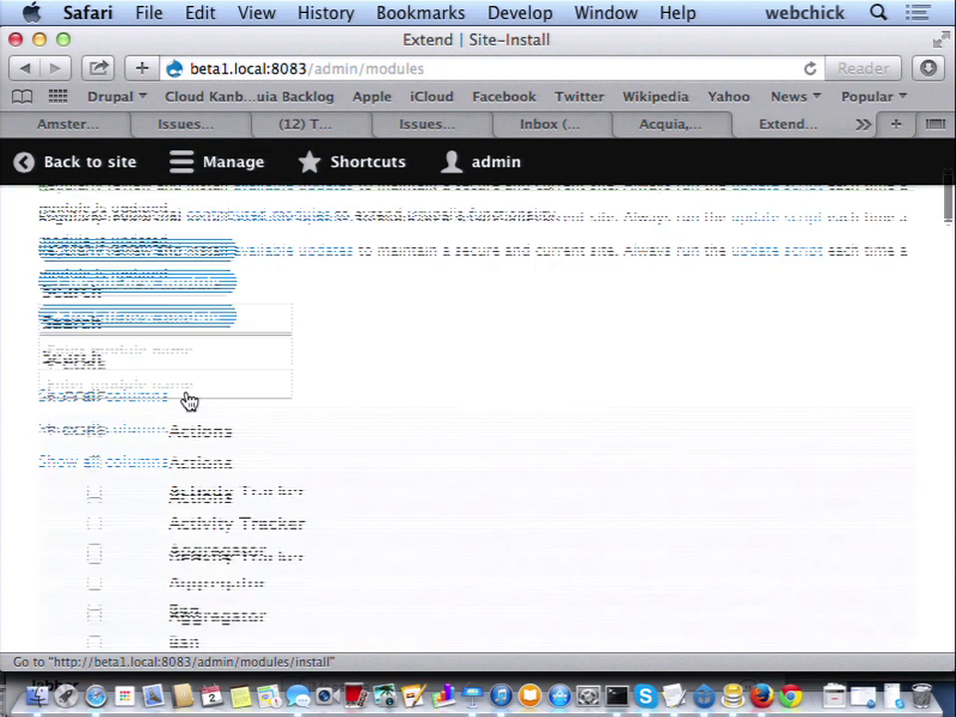
scroll(188, 399, down, 10)
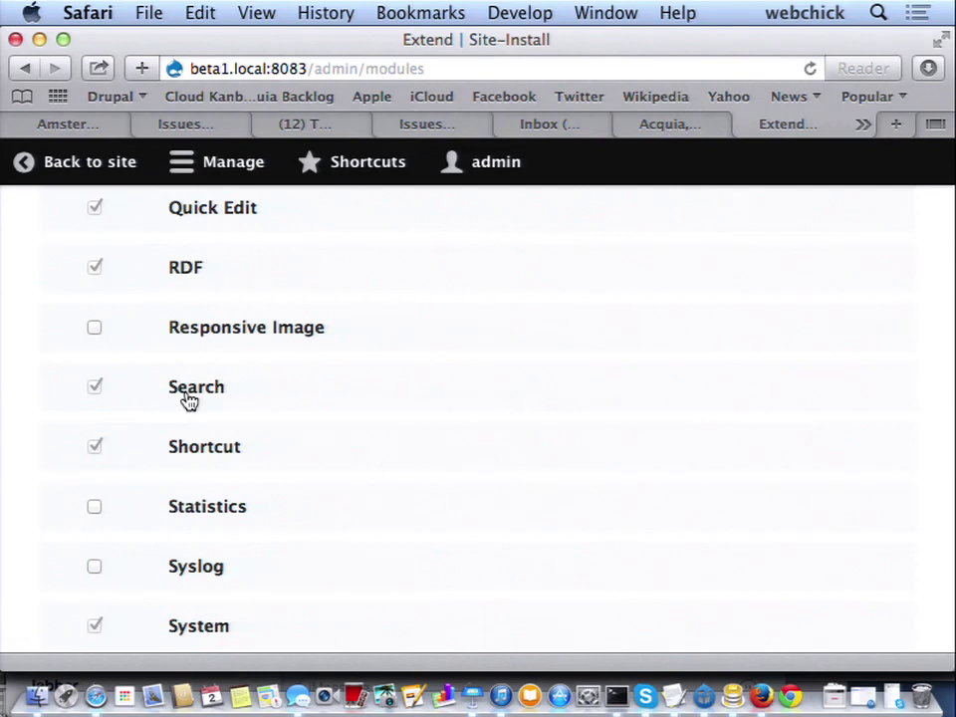
- Load drupal.org/project/issues/drupalmoduleupgrader in a new tab to view the upgrader's open issues
key(super+t)
text(drupal.org/)
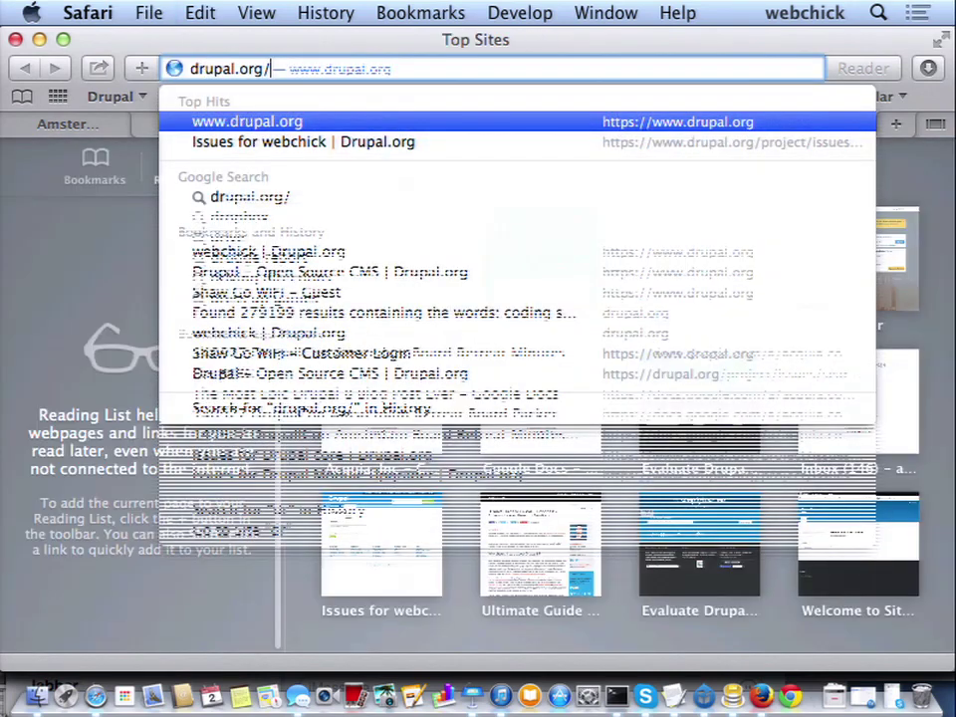
text(project/issues/drupalmo)
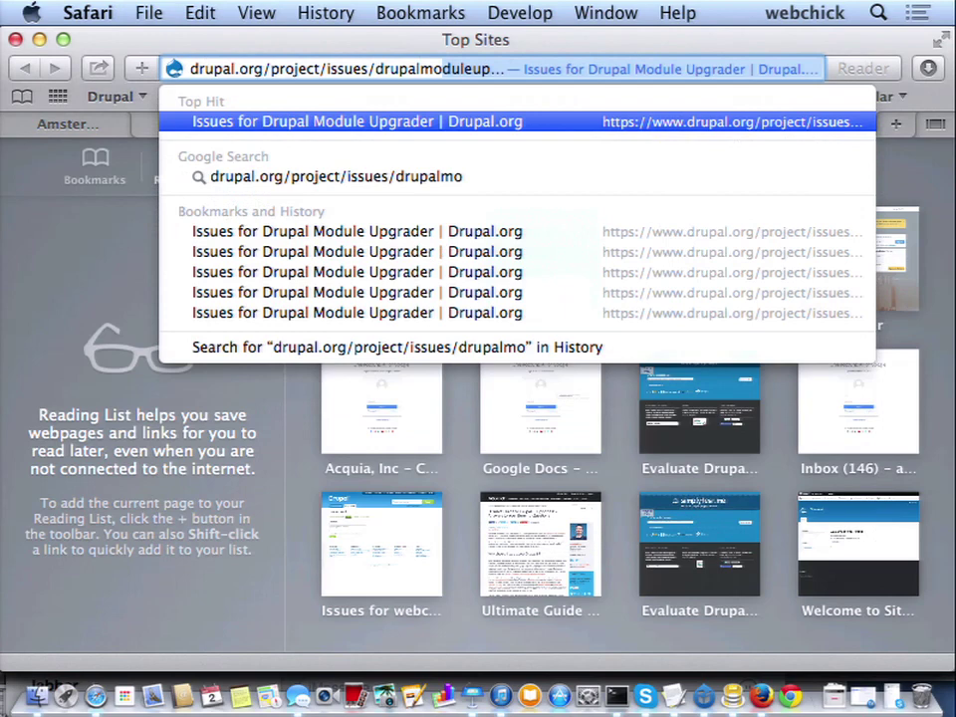
key(Return)
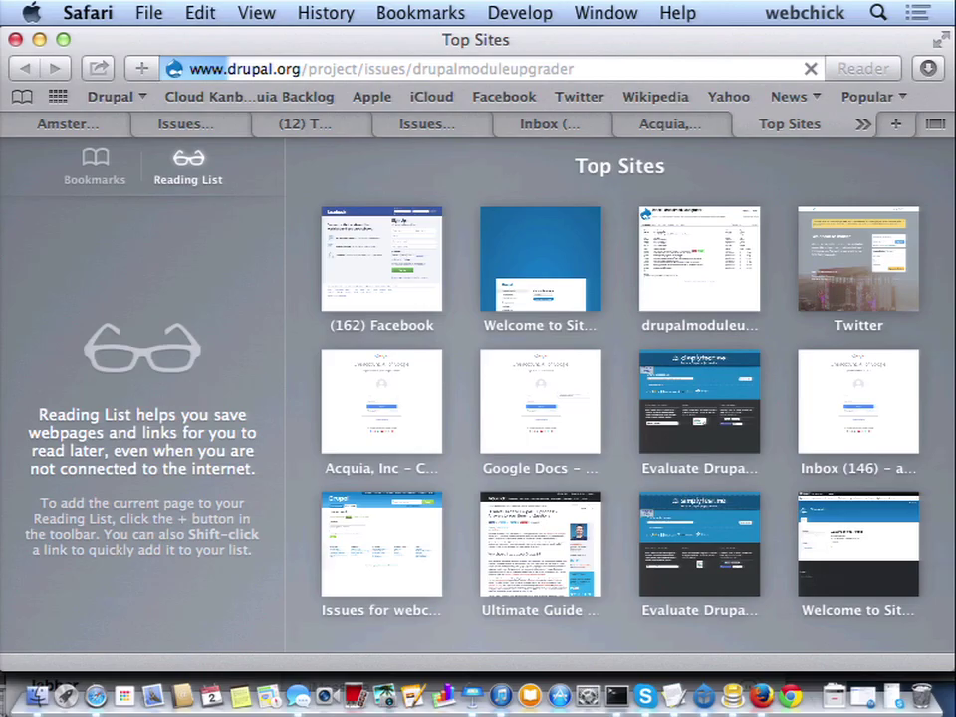
key(Return)
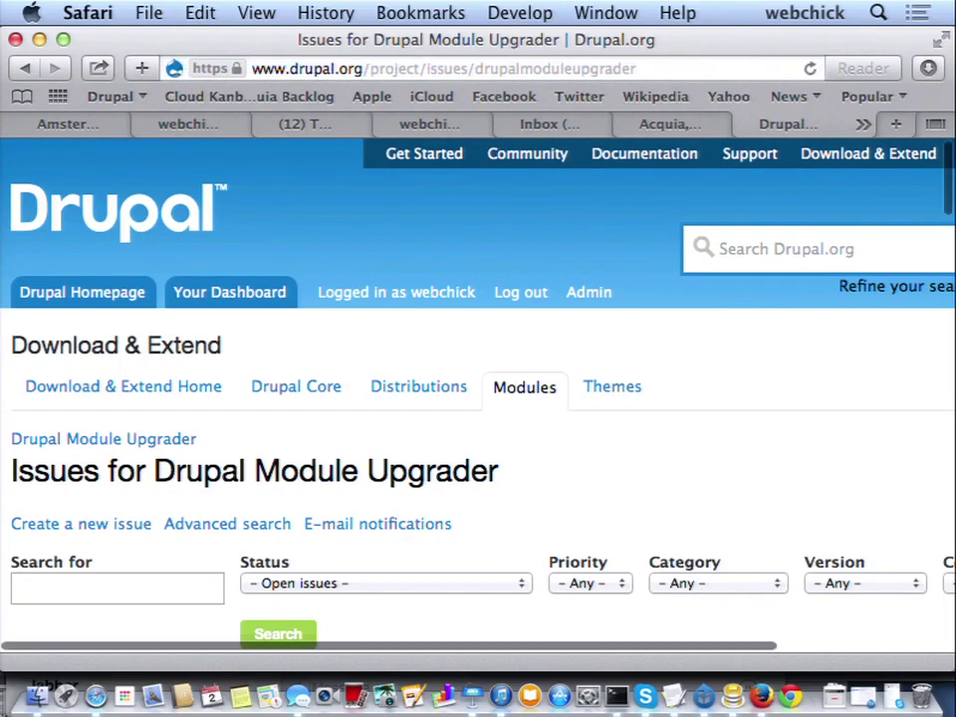